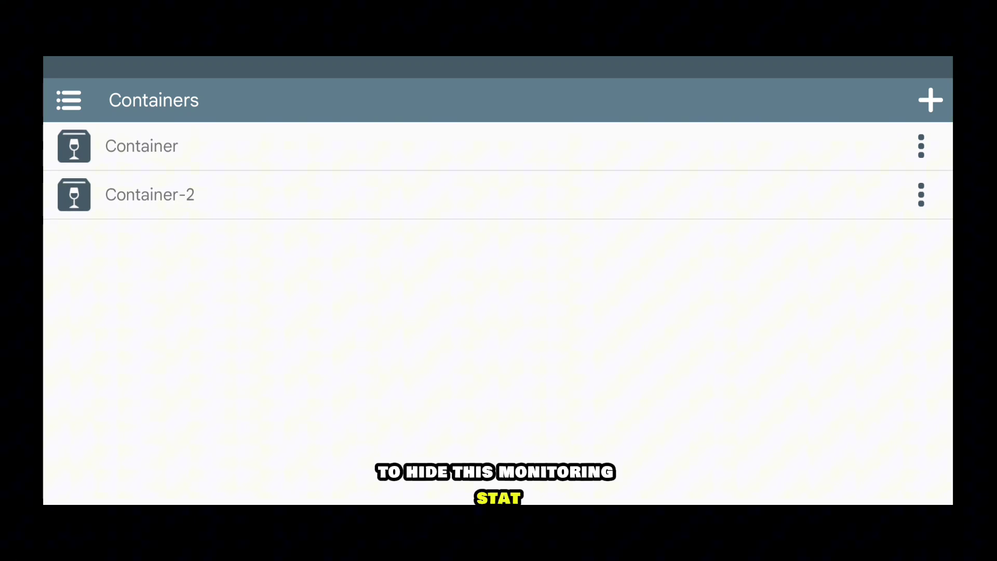
# Step: Open Container-2's Edit screen and scroll its Environment Variables down to DXVK_HUD (fps,g…)
pyautogui.click(920, 194)
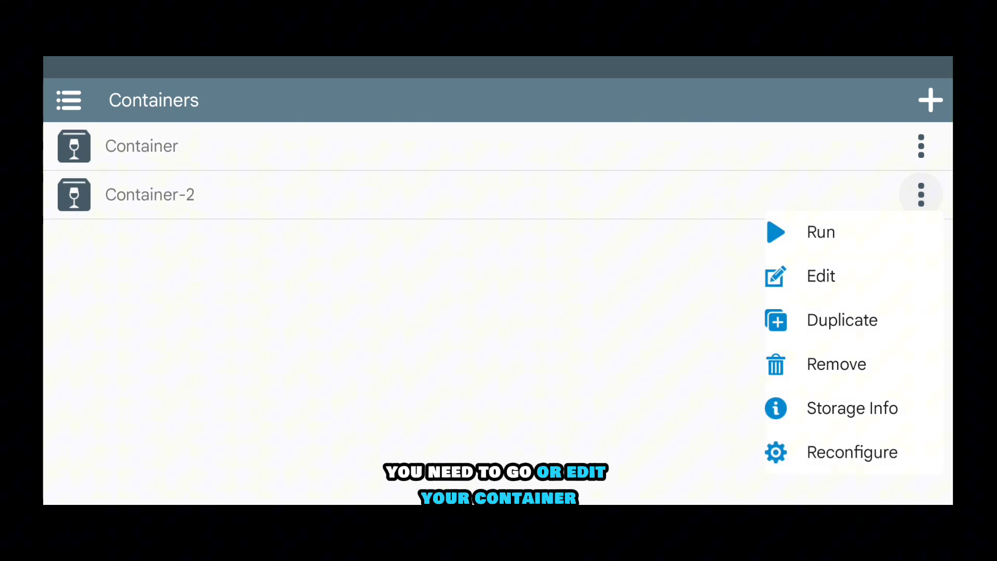
pyautogui.click(820, 276)
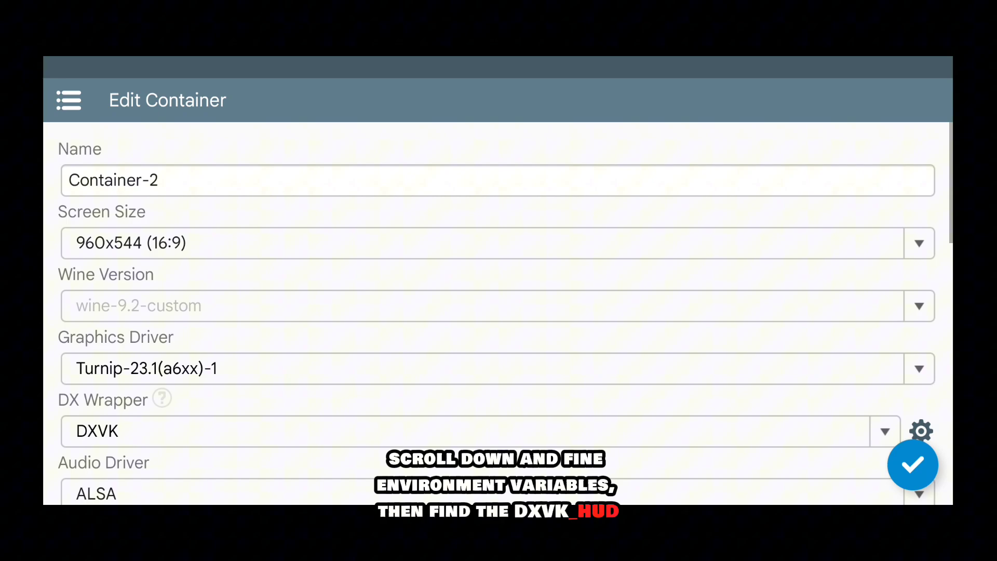
pyautogui.scroll(-5, 497, 314)
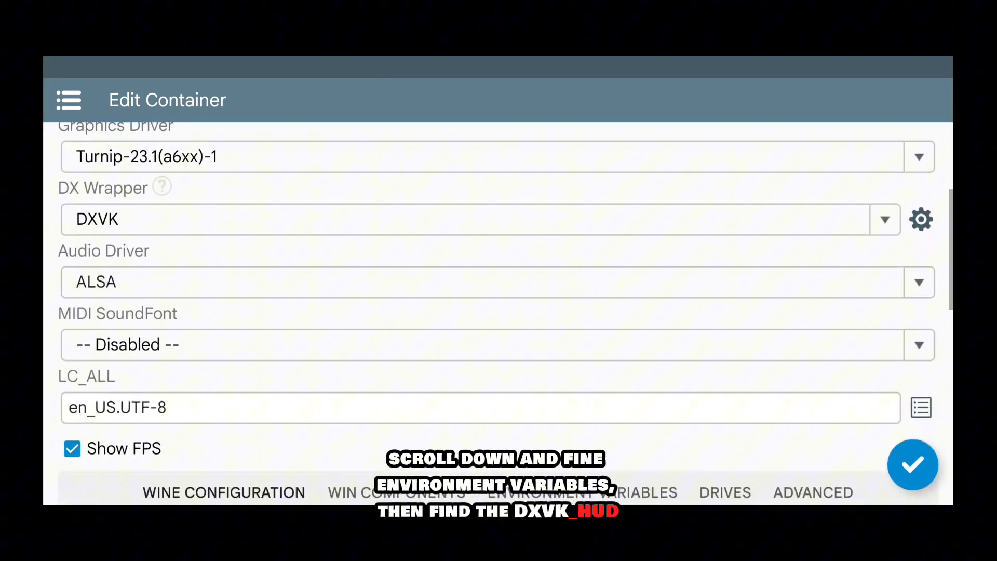
pyautogui.click(582, 416)
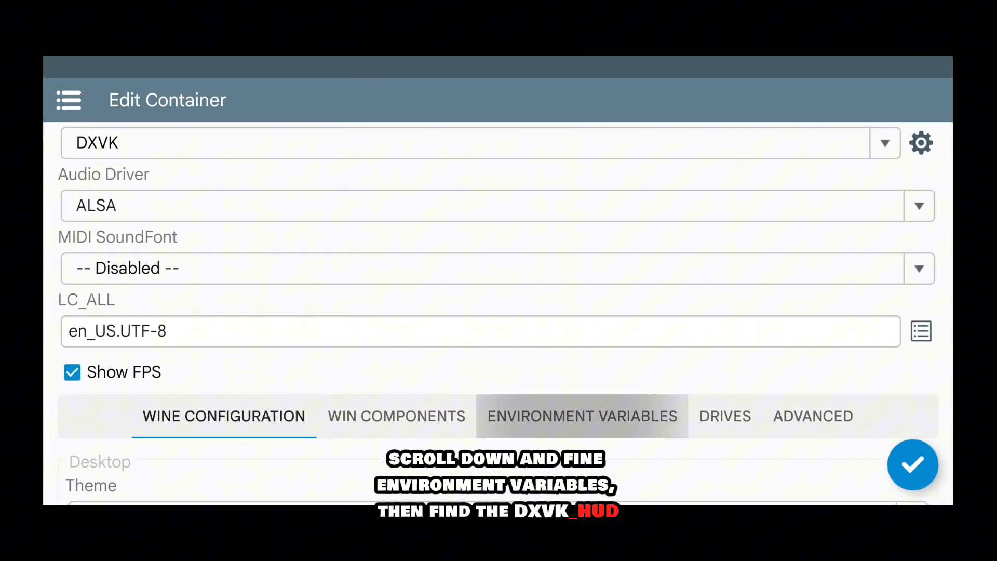
pyautogui.click(582, 416)
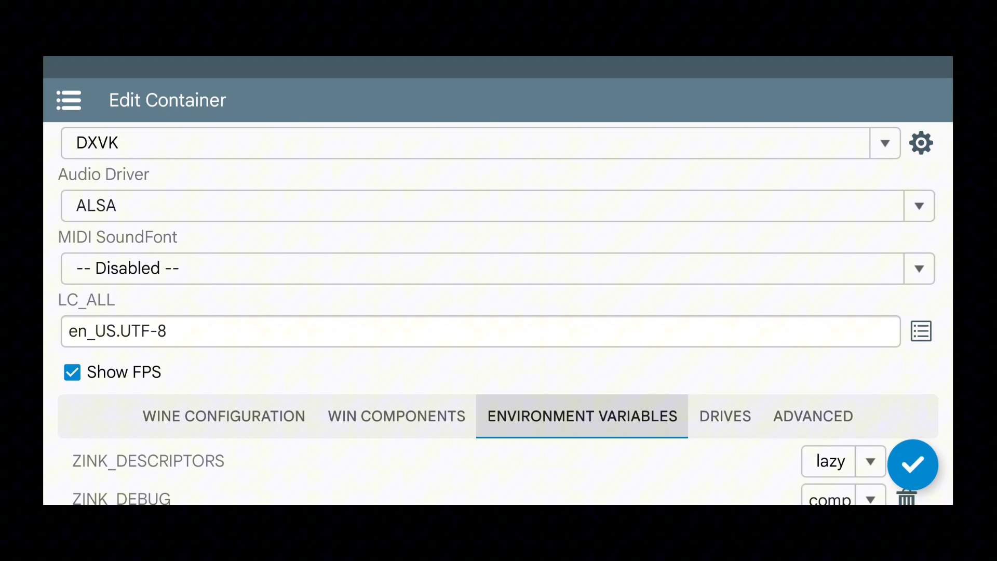
pyautogui.scroll(-2, 497, 312)
pyautogui.scroll(-2, 498, 311)
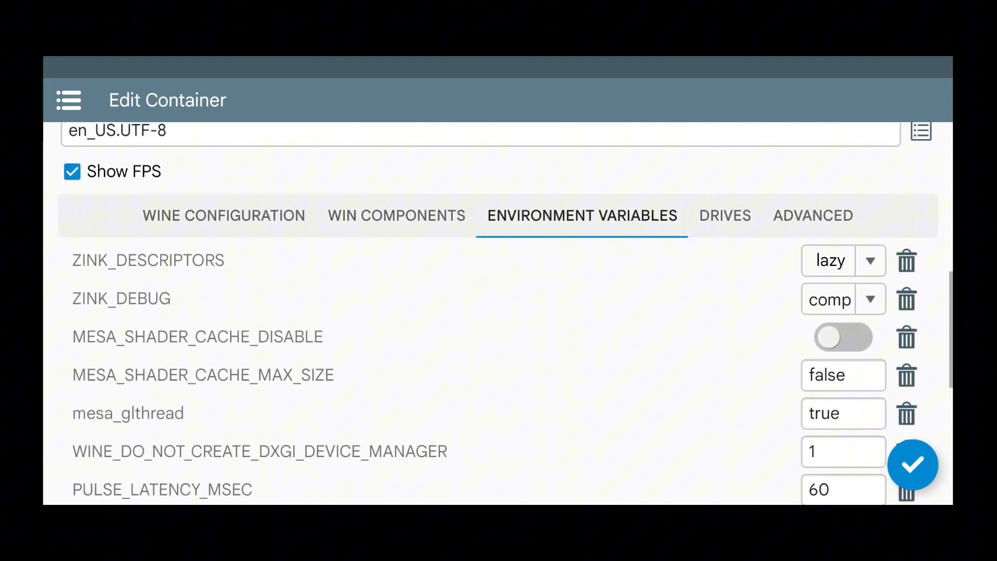
pyautogui.scroll(-2, 497, 312)
pyautogui.scroll(-4, 497, 312)
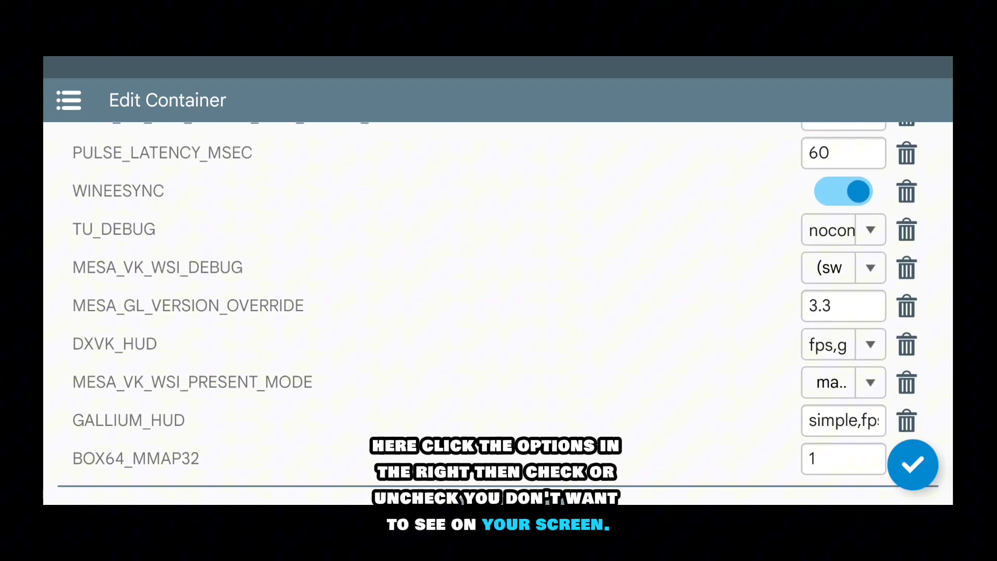
# Step: Uncheck gpuload, version and api in DXVK_HUD, add scale=0.5, and save Container-2
pyautogui.click(843, 344)
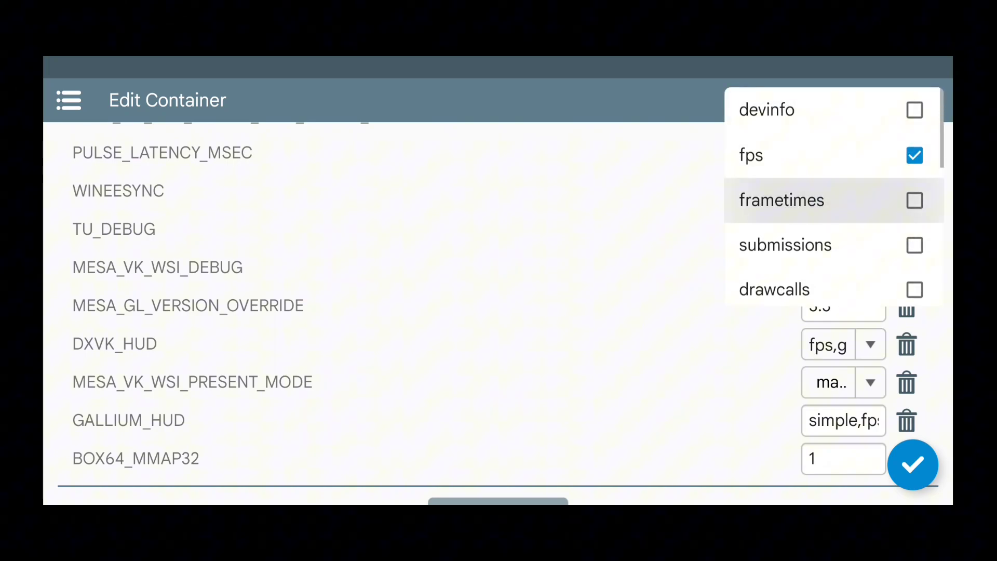
pyautogui.scroll(-2, 830, 197)
pyautogui.scroll(3, 831, 198)
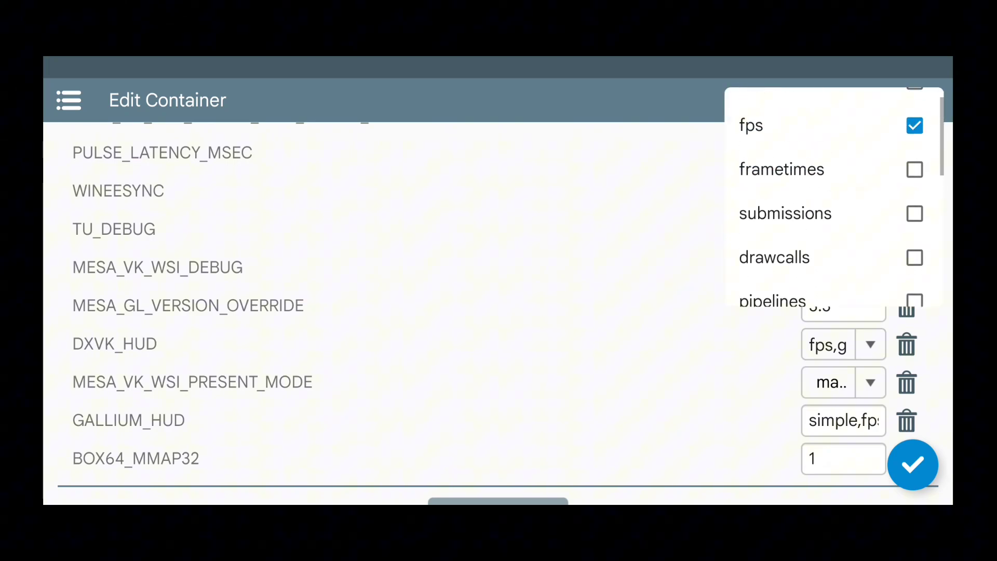
pyautogui.scroll(-5, 831, 198)
pyautogui.scroll(-2, 831, 197)
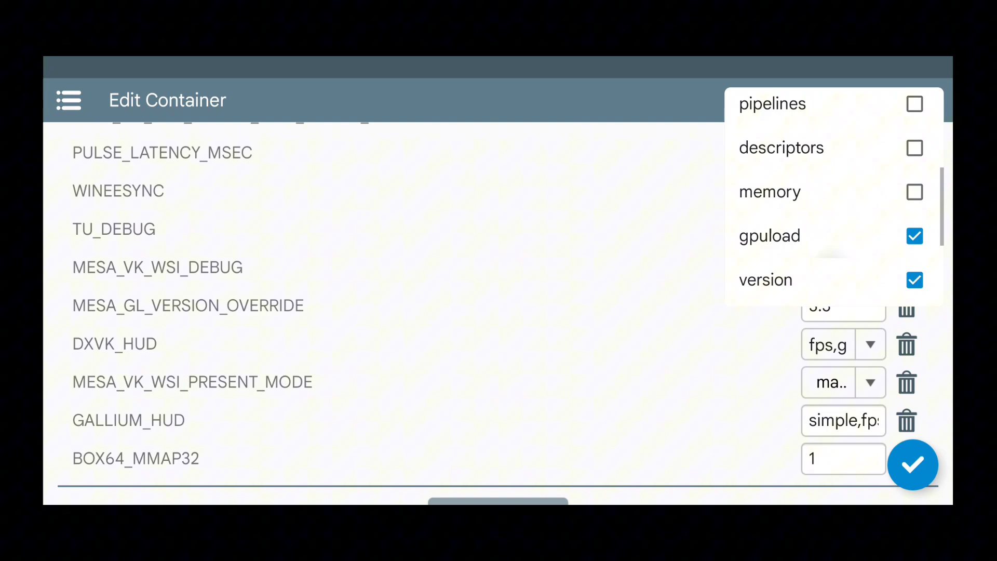
pyautogui.click(831, 154)
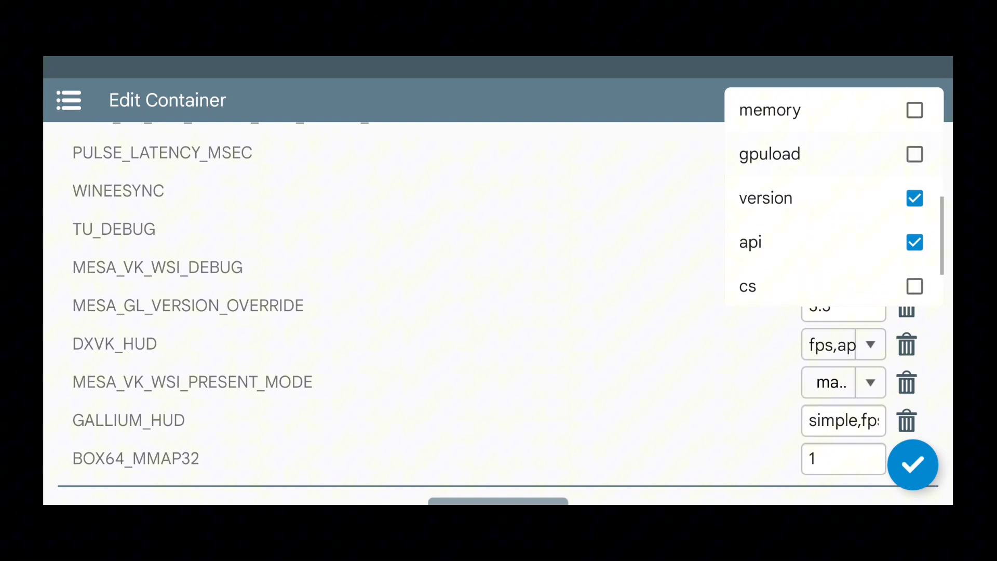
pyautogui.click(830, 198)
pyautogui.click(831, 242)
pyautogui.scroll(-2, 831, 198)
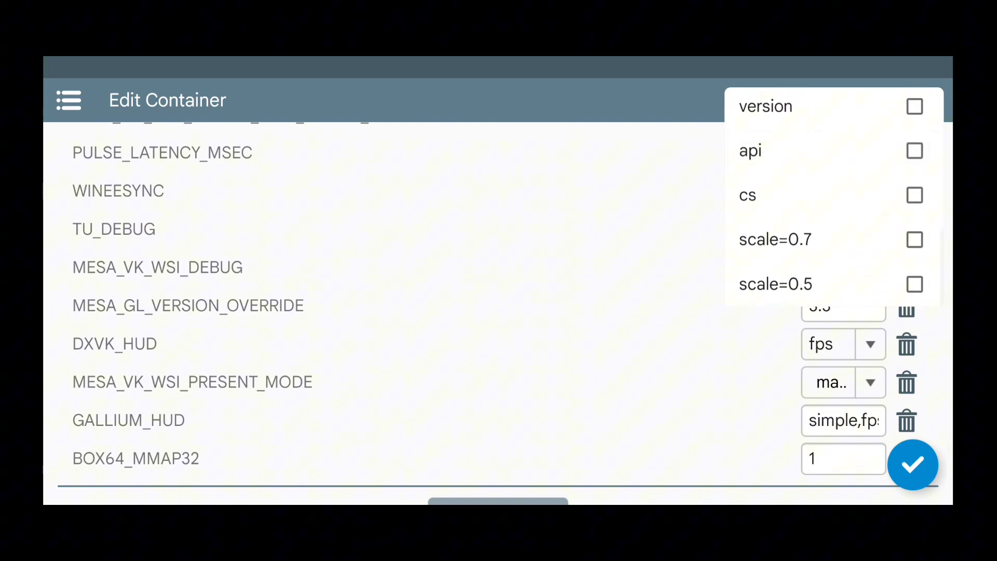
pyautogui.click(831, 284)
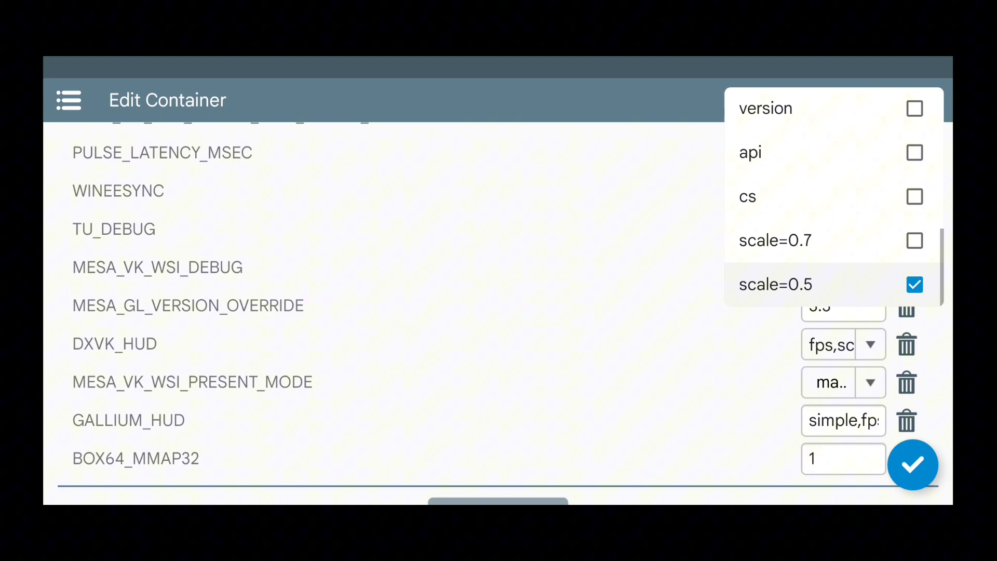
pyautogui.scroll(5, 830, 197)
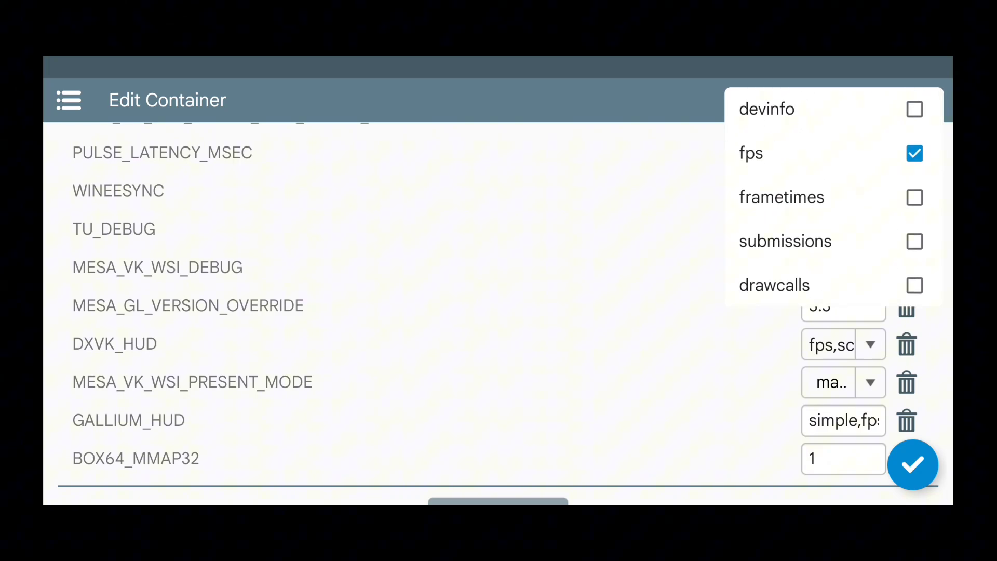
pyautogui.click(913, 464)
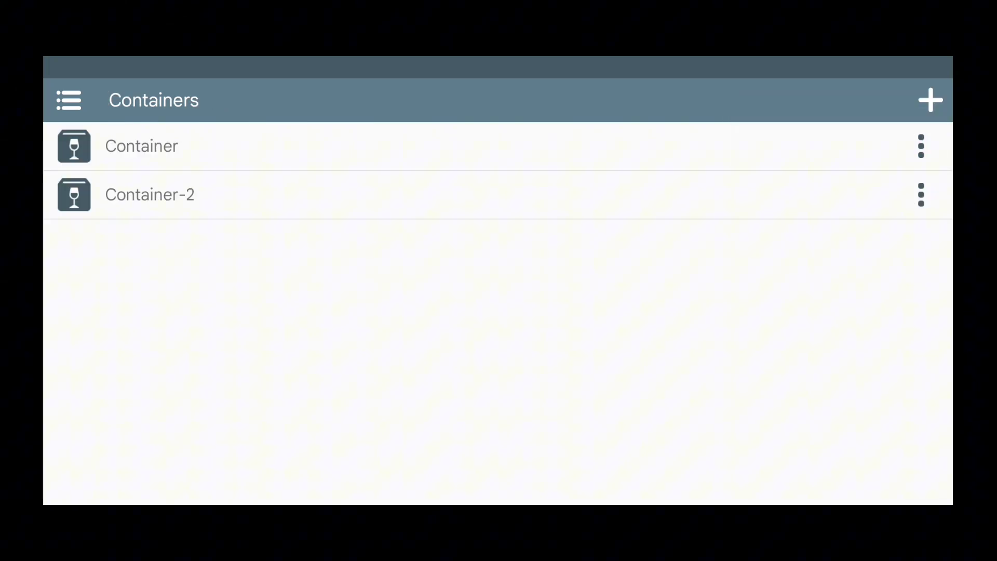
# Step: Run the Xeno Wars shortcut from the Shortcuts section to reach its main menu
pyautogui.click(69, 99)
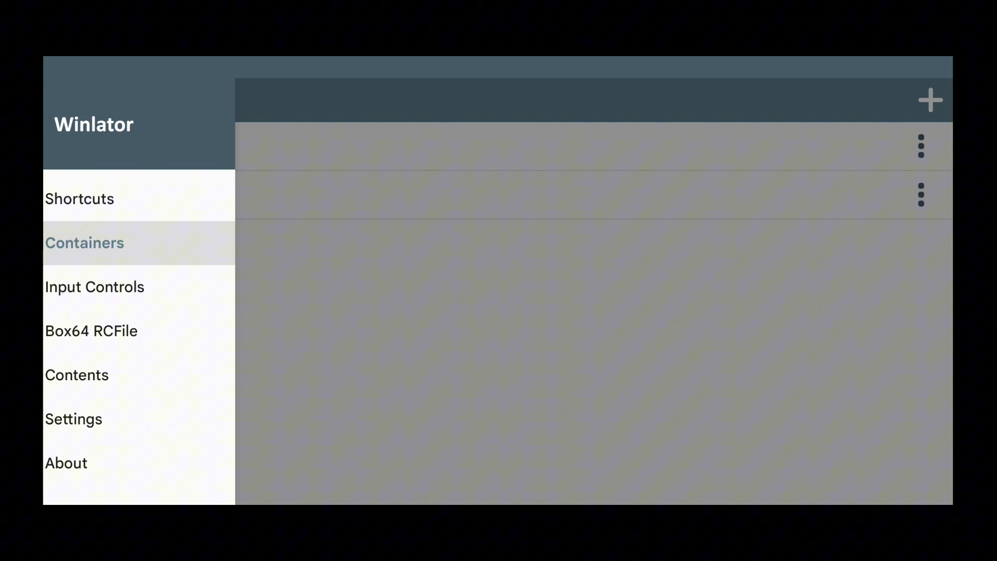
pyautogui.click(145, 198)
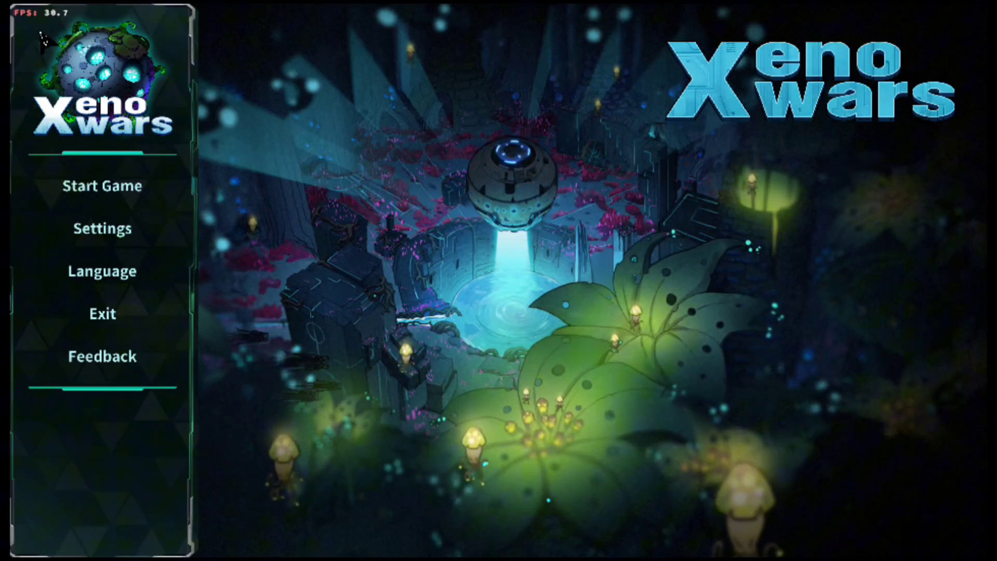
# Step: Start a new Xeno Wars game on Normal difficulty after trying Continue
pyautogui.click(96, 194)
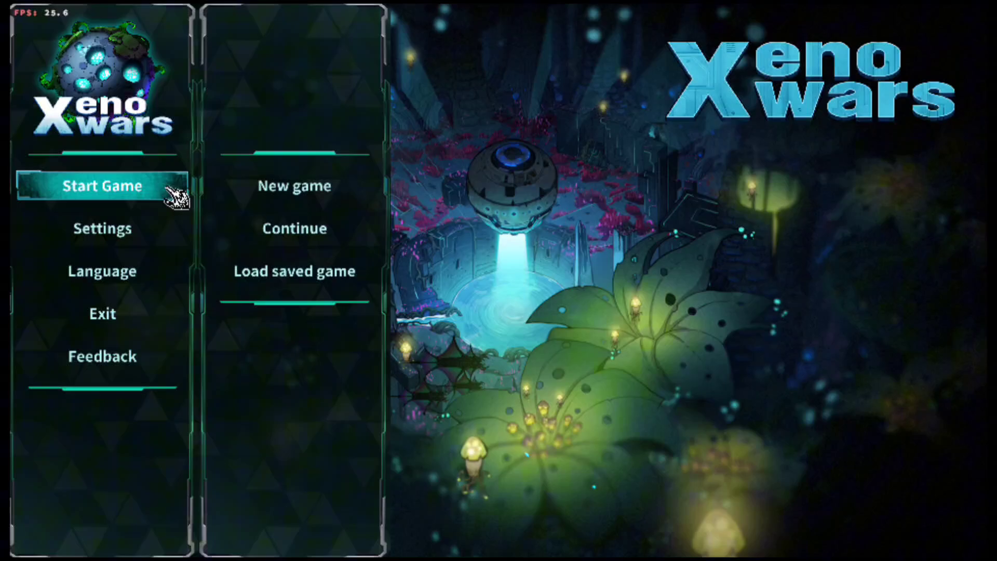
pyautogui.click(291, 235)
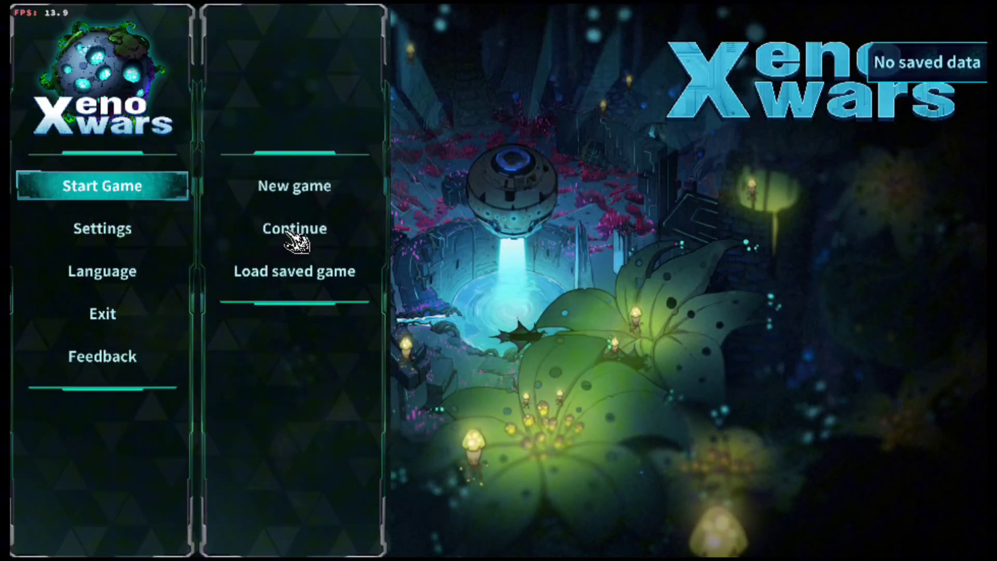
pyautogui.click(352, 197)
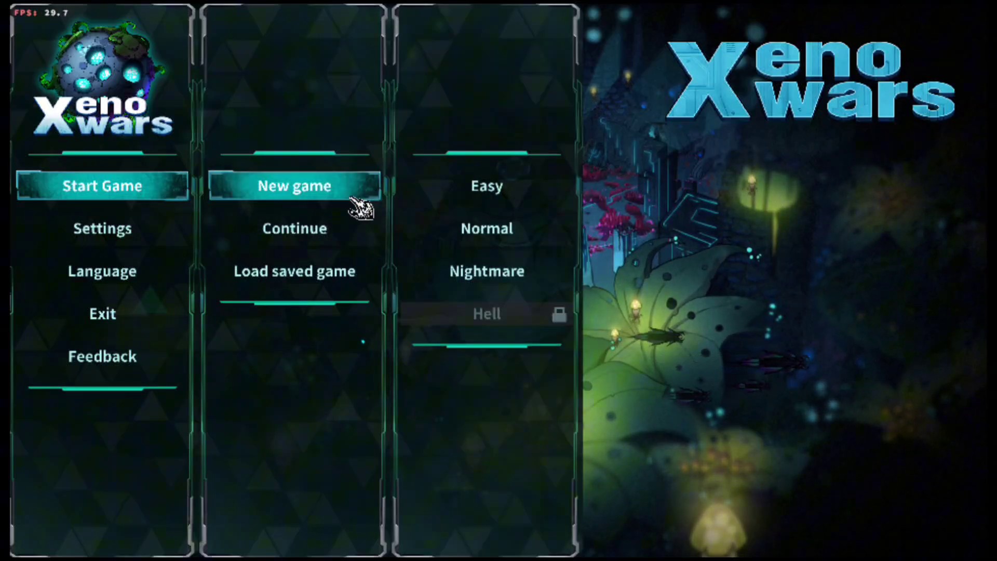
pyautogui.click(480, 236)
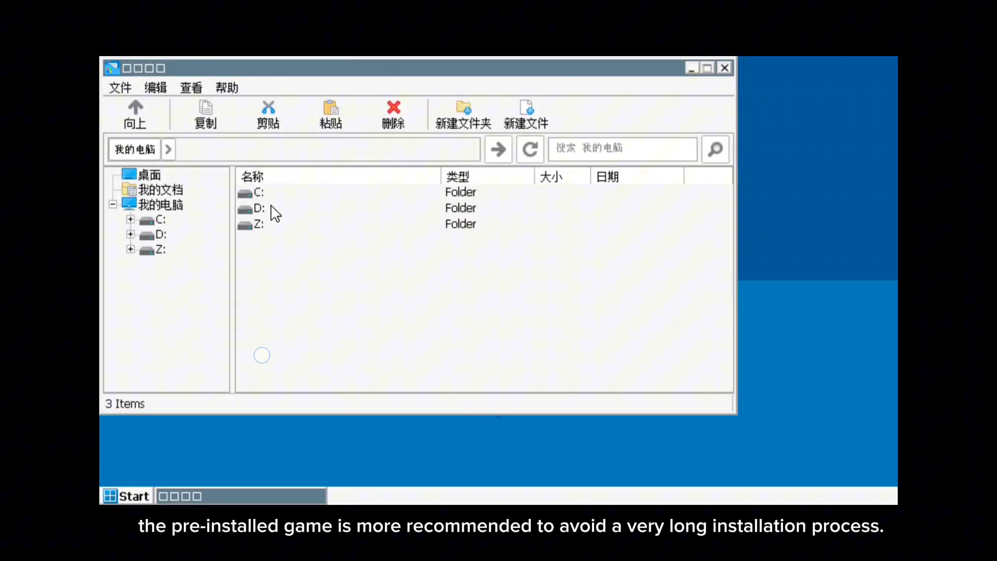
# Step: Open drive D:, enter the Red Dead Redemption folder and select PlayRDR.exe
pyautogui.doubleClick(262, 208)
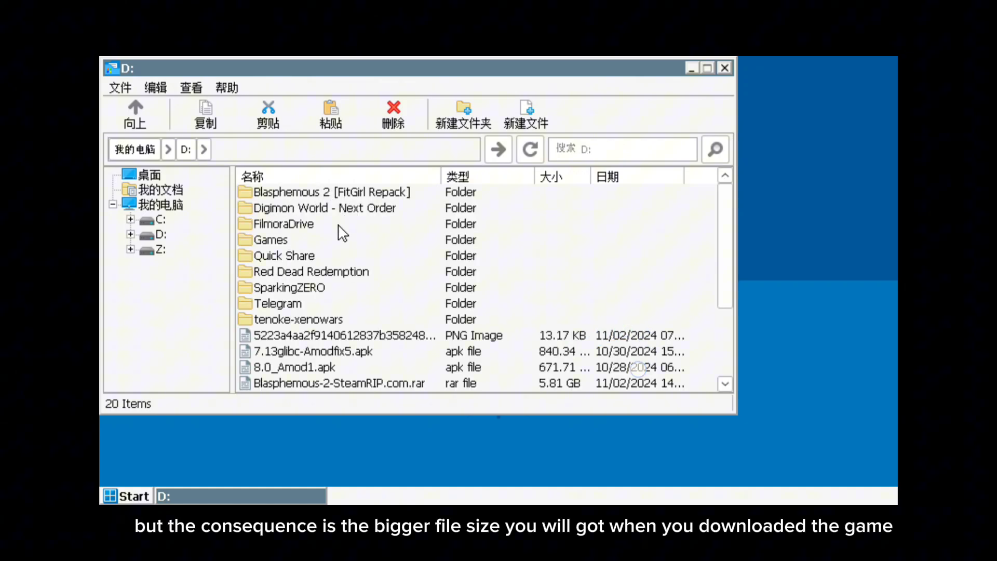
pyautogui.doubleClick(293, 271)
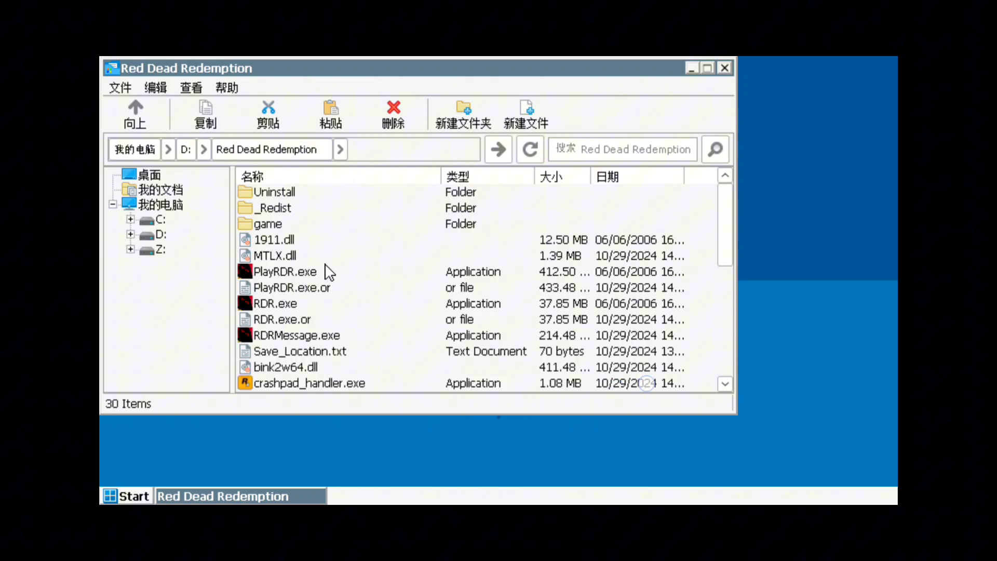
pyautogui.click(294, 270)
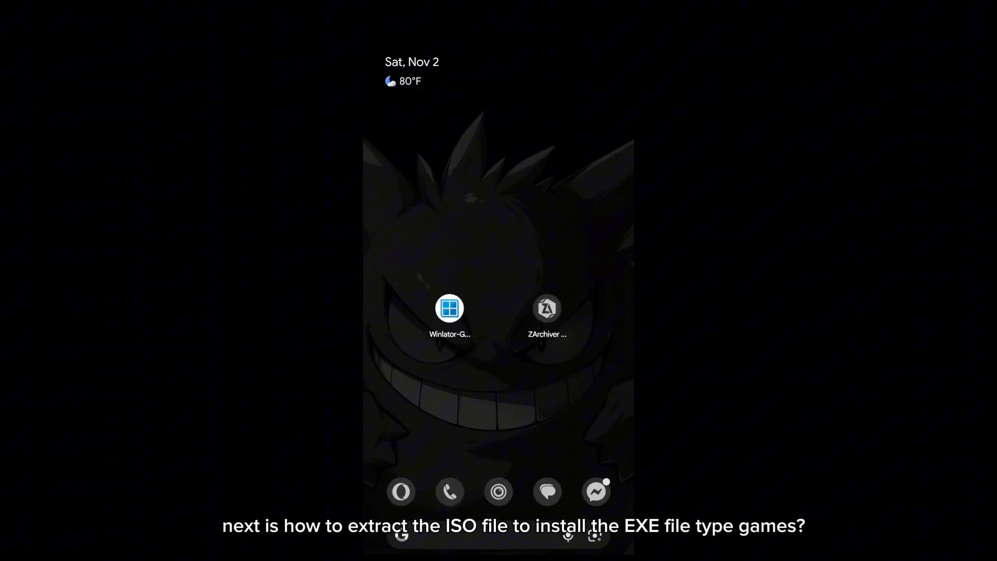
# Step: Switch to ZArchiver, open Download and scroll to tenoke-farmagia.iso (11.05GB)
pyautogui.click(449, 308)
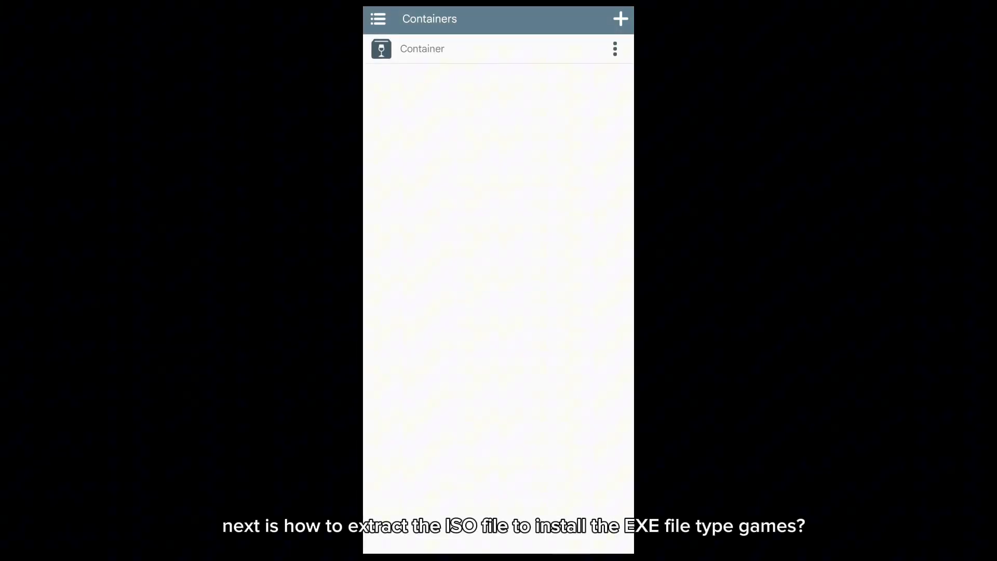
pyautogui.click(545, 306)
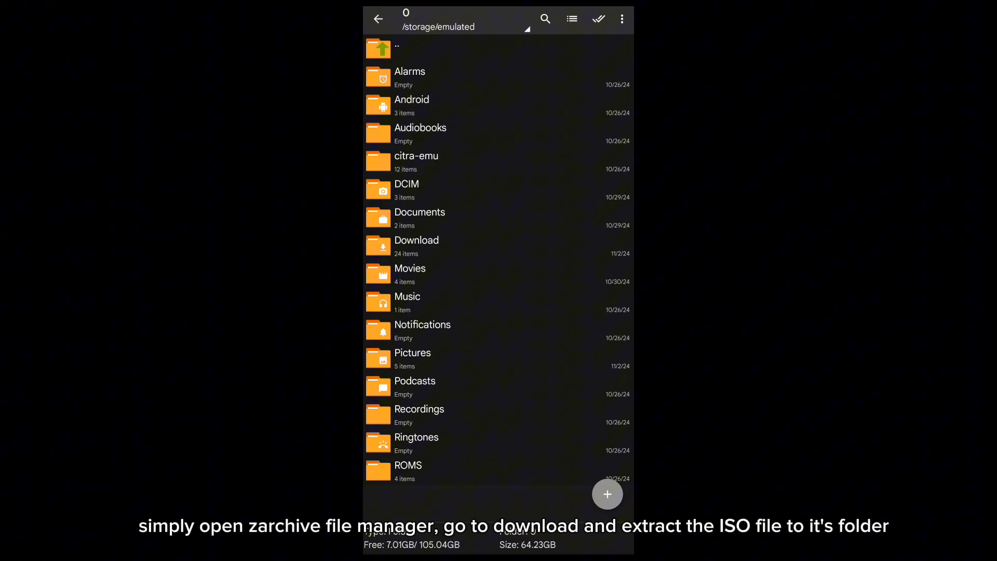
pyautogui.click(464, 241)
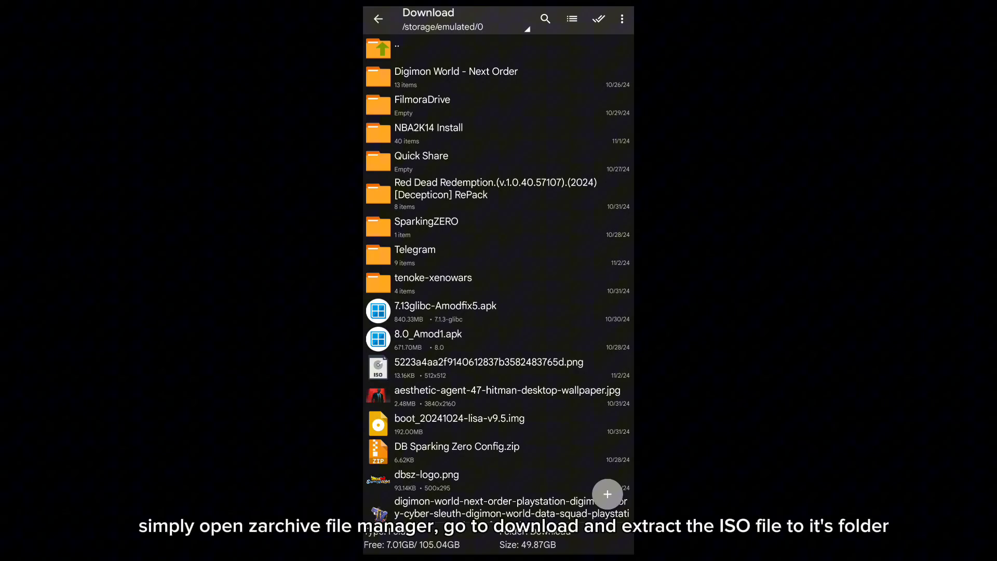
pyautogui.scroll(-4, 560, 333)
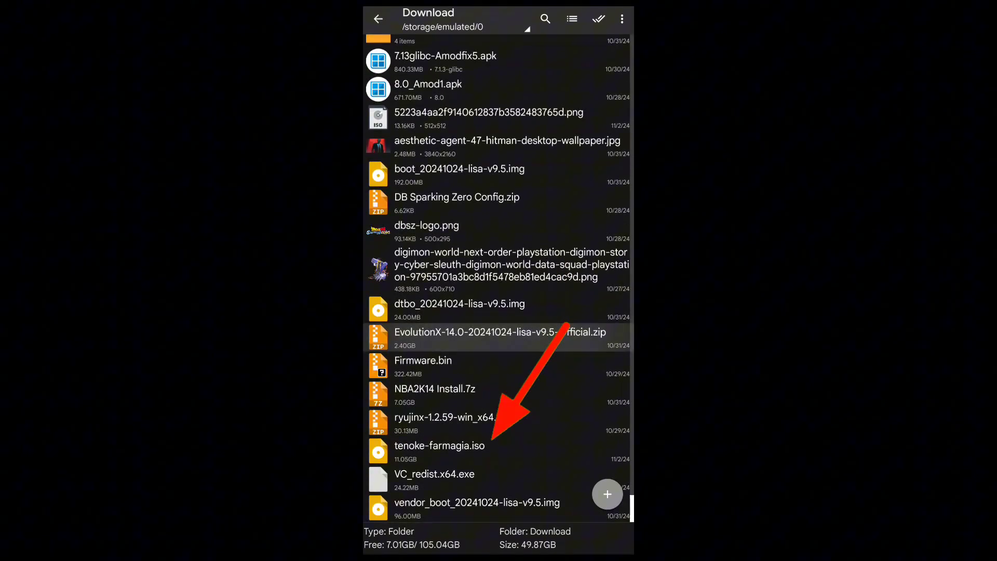
# Step: Extract the ISO into a newly created folder, trimming the tenoke- prefix from its name
pyautogui.click(468, 335)
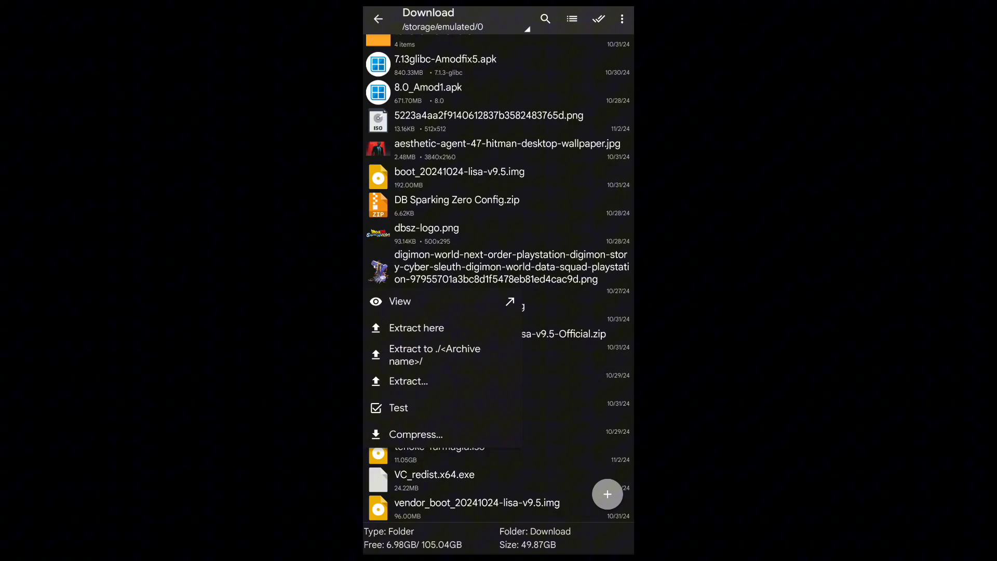
pyautogui.click(409, 381)
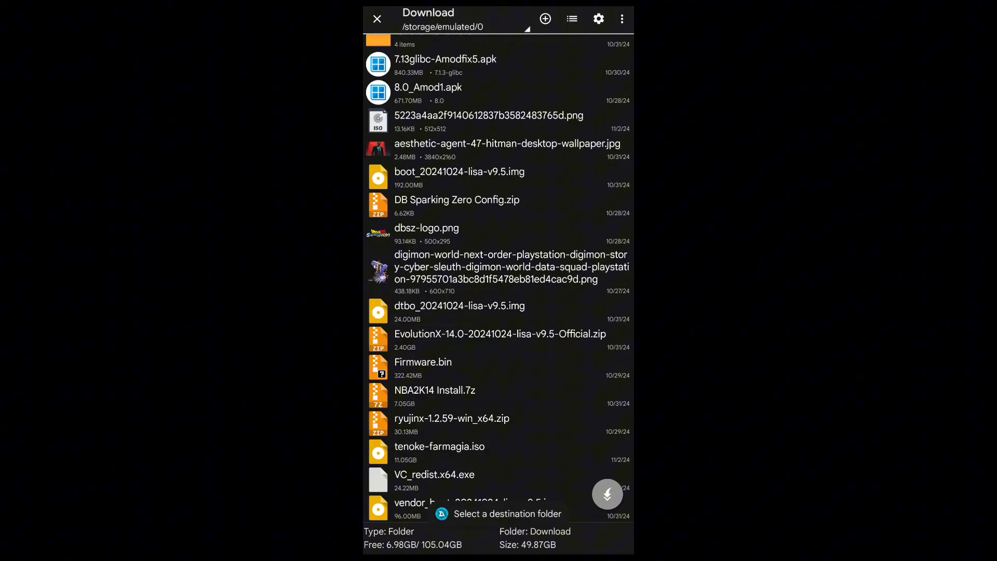
pyautogui.click(546, 19)
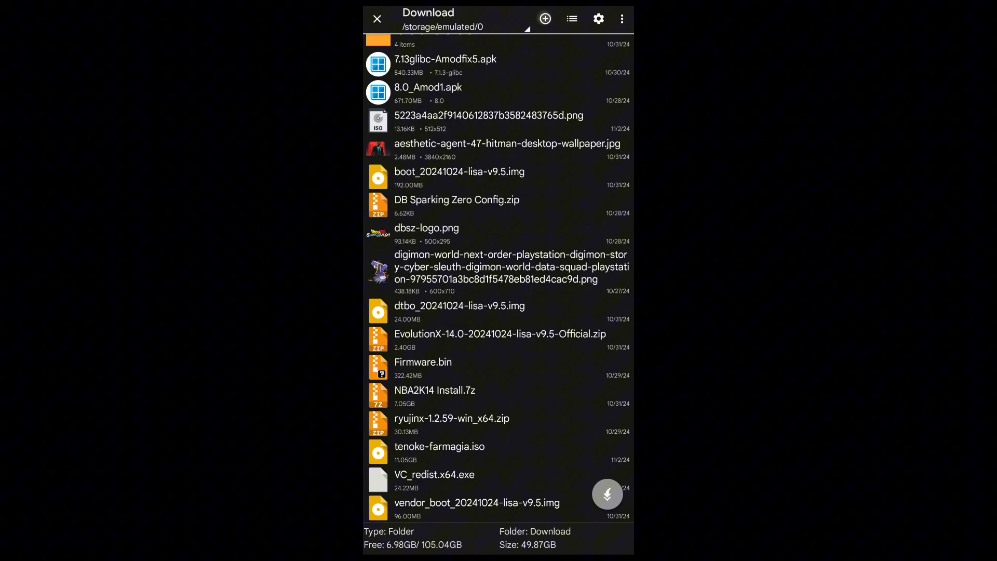
pyautogui.click(560, 19)
pyautogui.write('tenoke-farmagia')
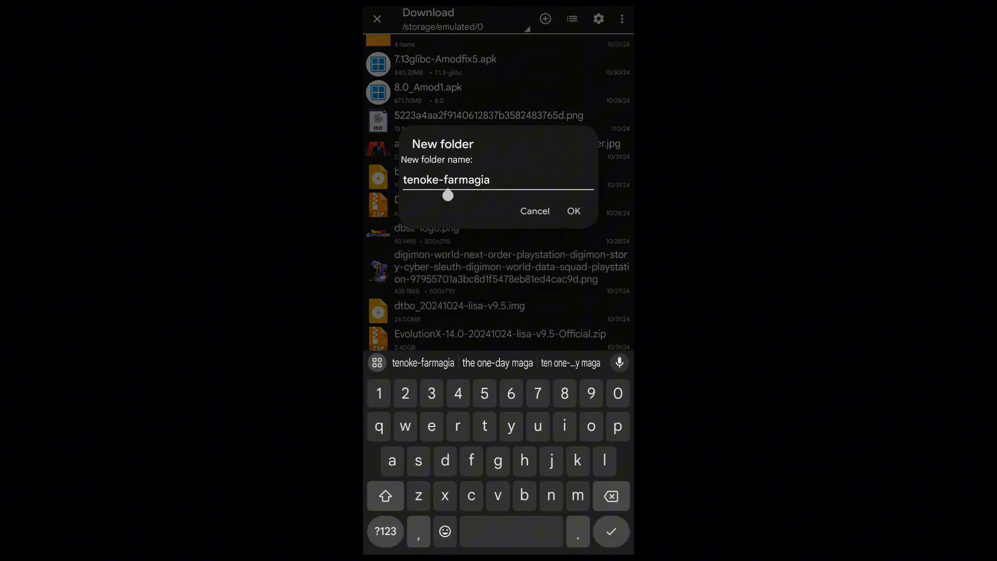
pyautogui.moveTo(448, 196); pyautogui.dragTo(443, 195)
pyautogui.press('BackSpace')
pyautogui.press('BackSpace')
pyautogui.press('BackSpace')
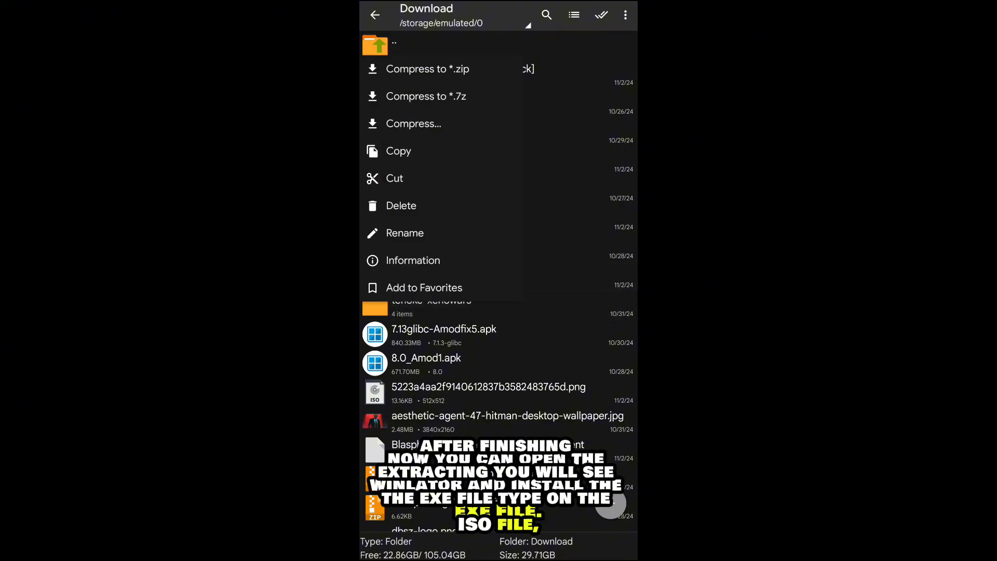
# Step: Open the extracted tenoke-xenowars folder and inspect its SETUP files
pyautogui.click(431, 305)
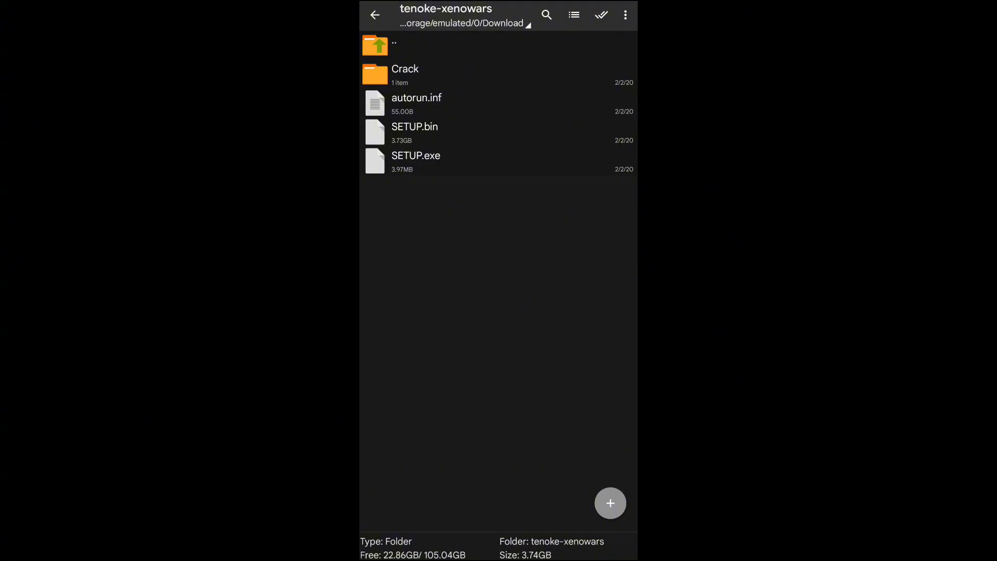
pyautogui.rightClick(415, 132)
pyautogui.press('Escape')
pyautogui.click(415, 161)
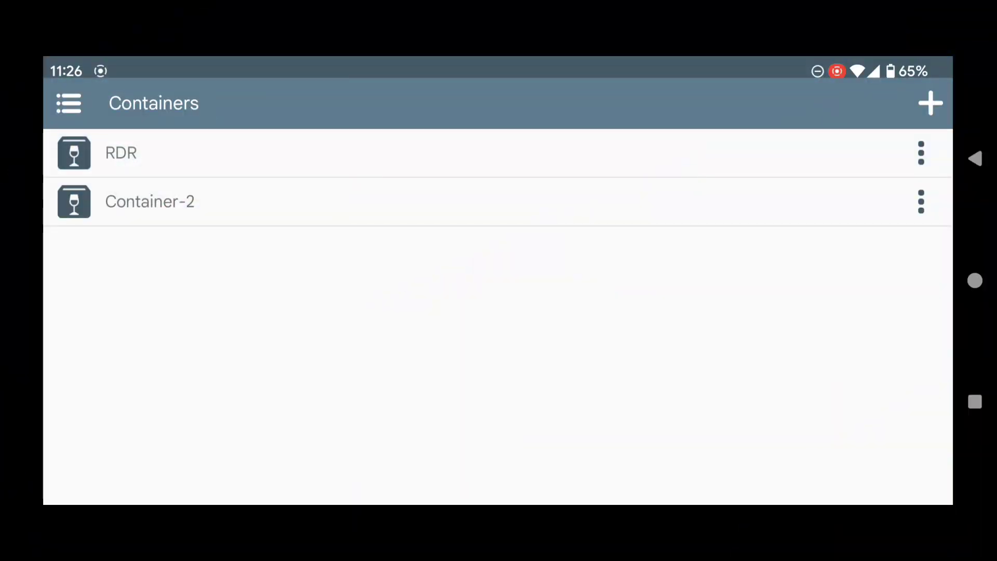
# Step: Choose Compatibility as Container-2's Box64 Preset on the Advanced tab and save
pyautogui.click(909, 205)
pyautogui.click(848, 281)
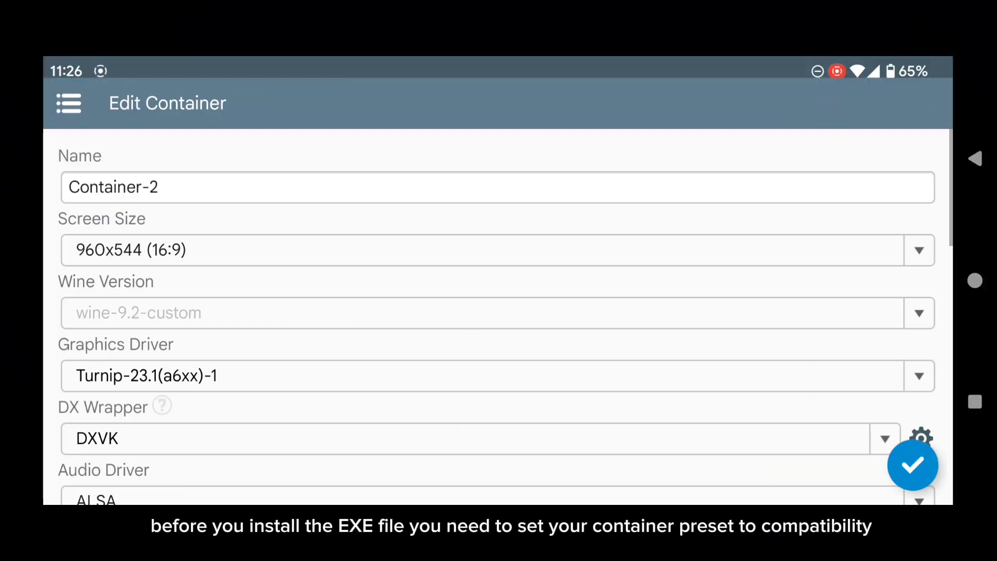
pyautogui.scroll(-15, 703, 465)
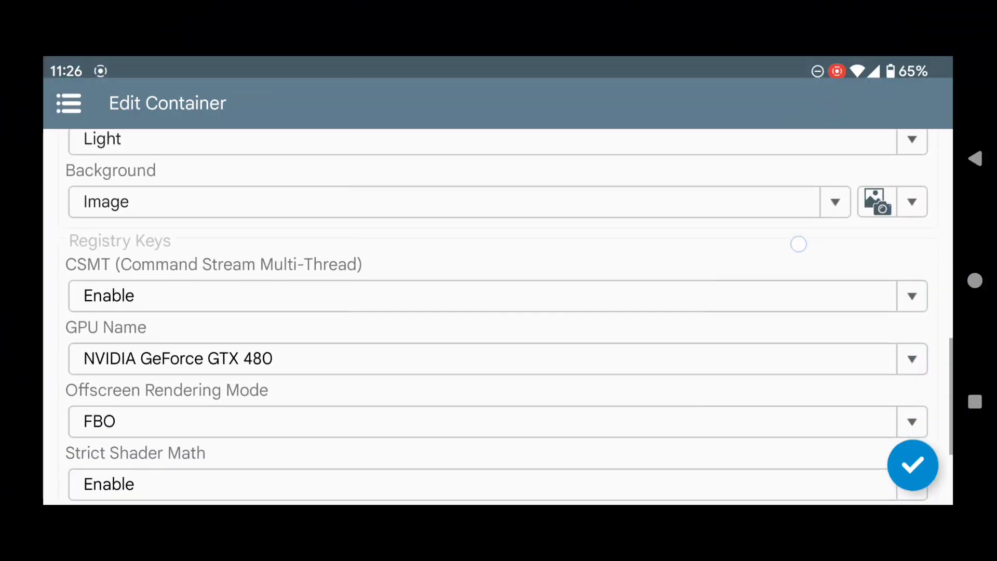
pyautogui.scroll(5, 796, 240)
pyautogui.click(855, 221)
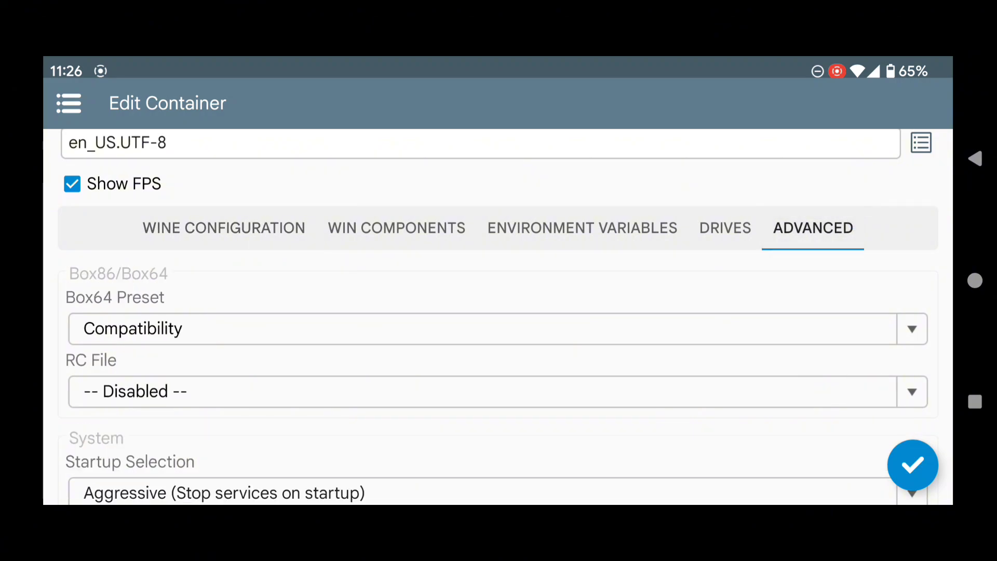
pyautogui.click(640, 321)
pyautogui.click(328, 348)
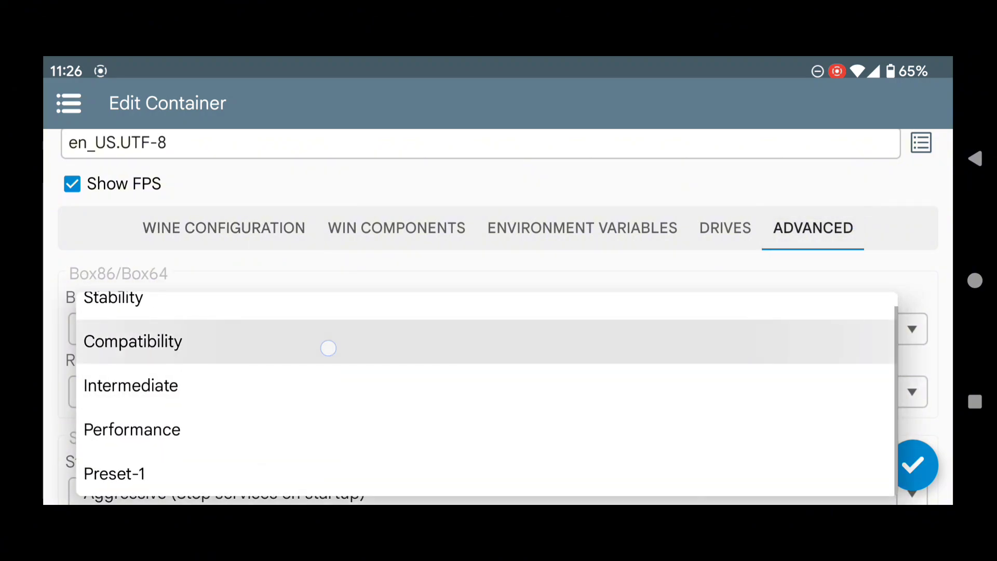
pyautogui.moveTo(450, 352)
pyautogui.mouseDown()
pyautogui.moveTo(123, 341)
pyautogui.moveTo(200, 341)
pyautogui.moveTo(160, 341)
pyautogui.mouseUp()
pyautogui.click(160, 342)
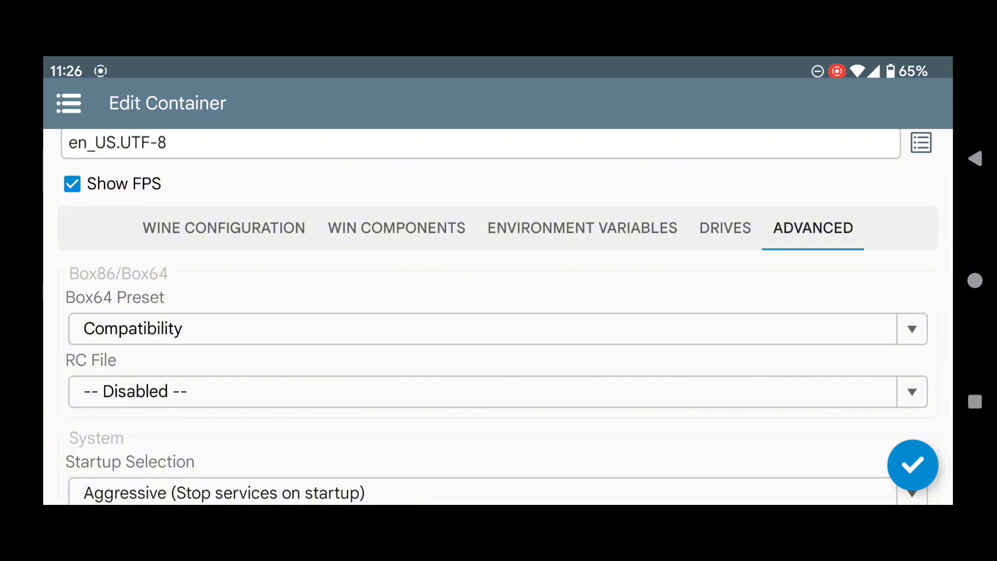
pyautogui.click(907, 473)
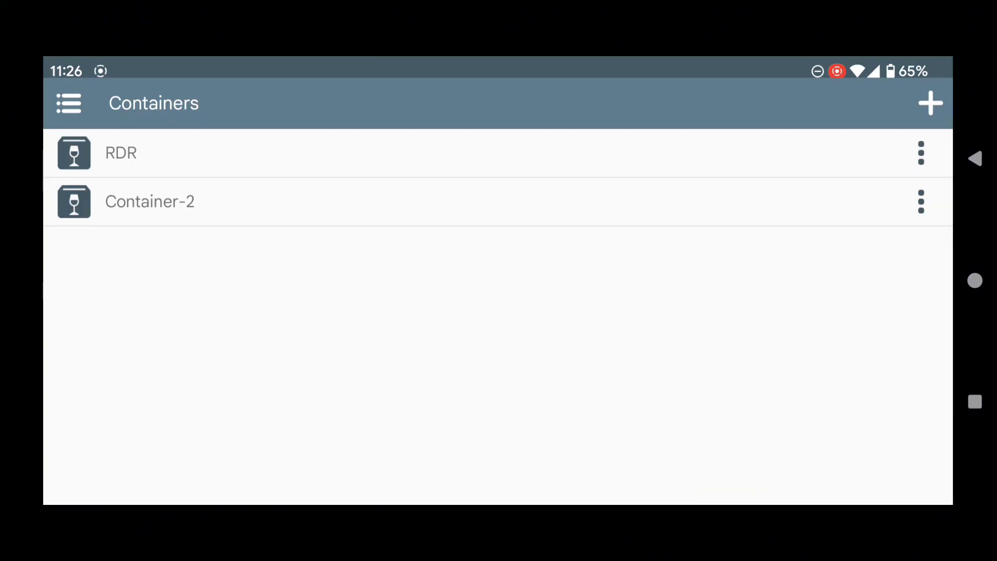
# Step: Run Container-2 and open drive D: in My Computer to reach tenoke-xenowars
pyautogui.click(921, 202)
pyautogui.click(857, 237)
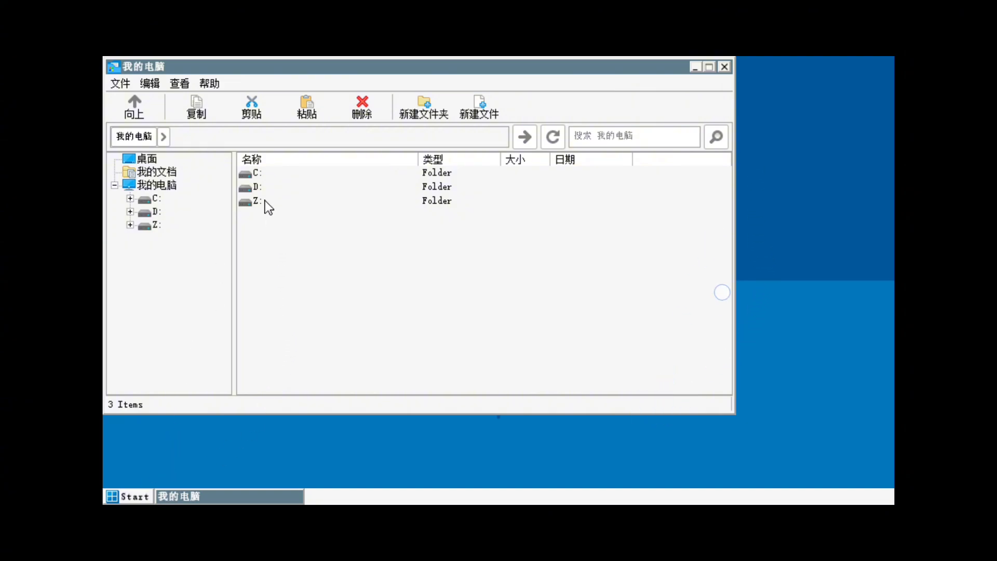
pyautogui.doubleClick(256, 187)
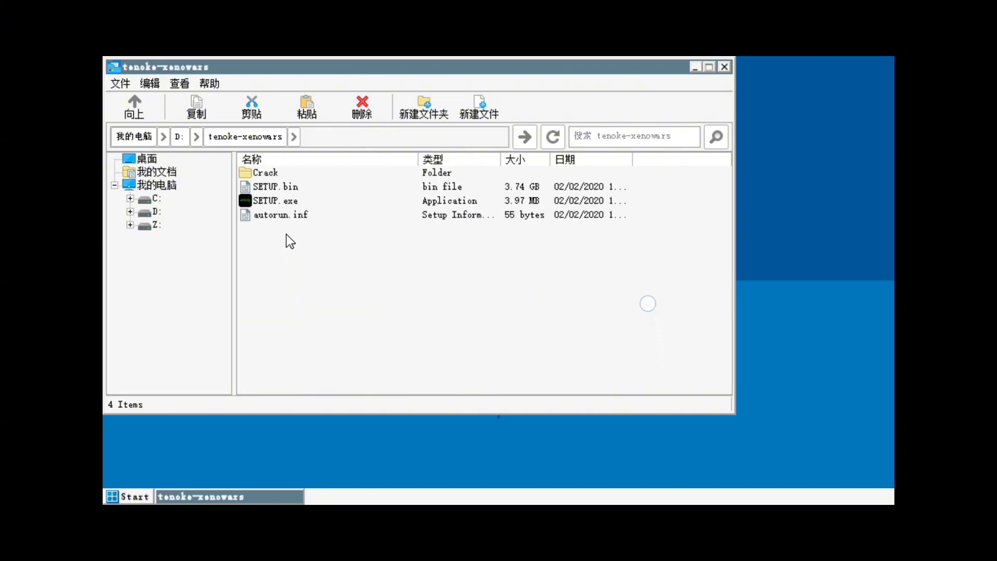
# Step: Launch SETUP.exe and install Xenowars into C:\Games\Xenowars
pyautogui.doubleClick(264, 200)
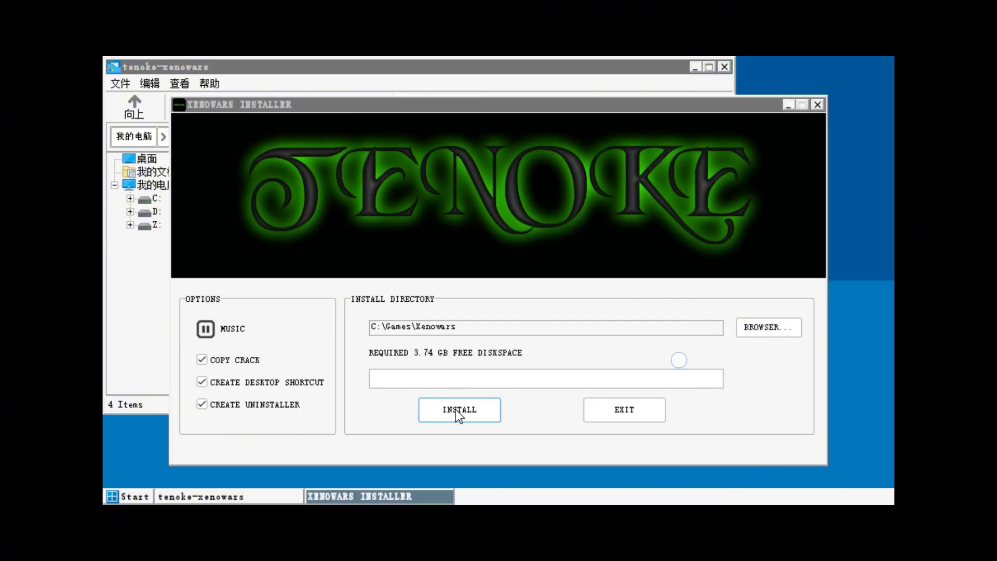
pyautogui.click(456, 409)
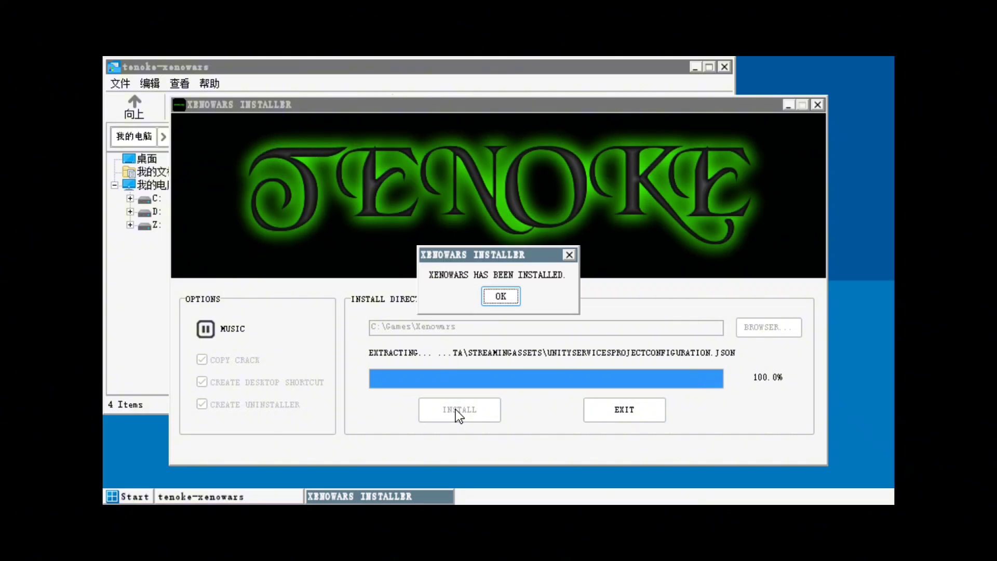
# Step: Dismiss the XENOWARS installation-complete message, returning to the tenoke-xenowars folder on D:
pyautogui.click(509, 296)
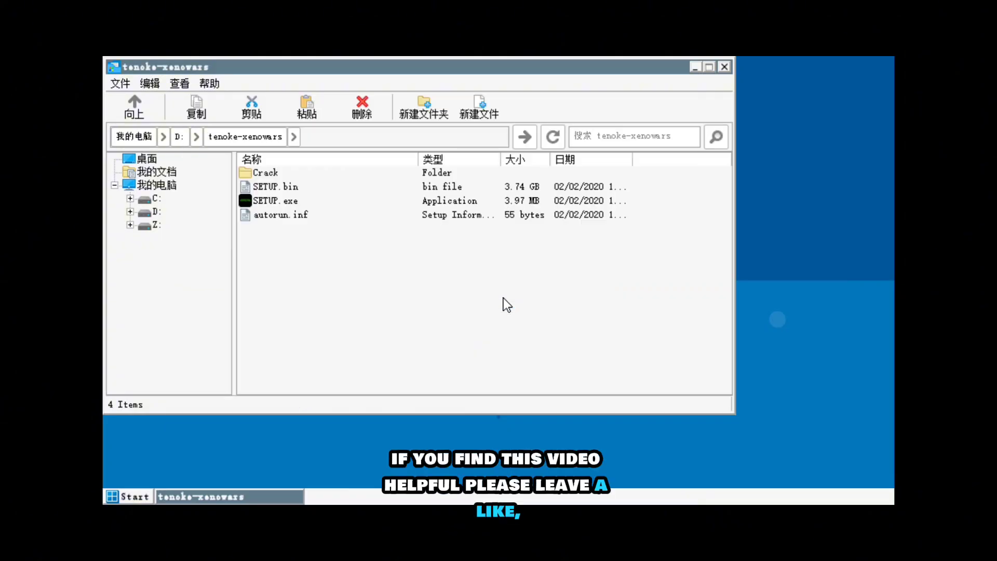